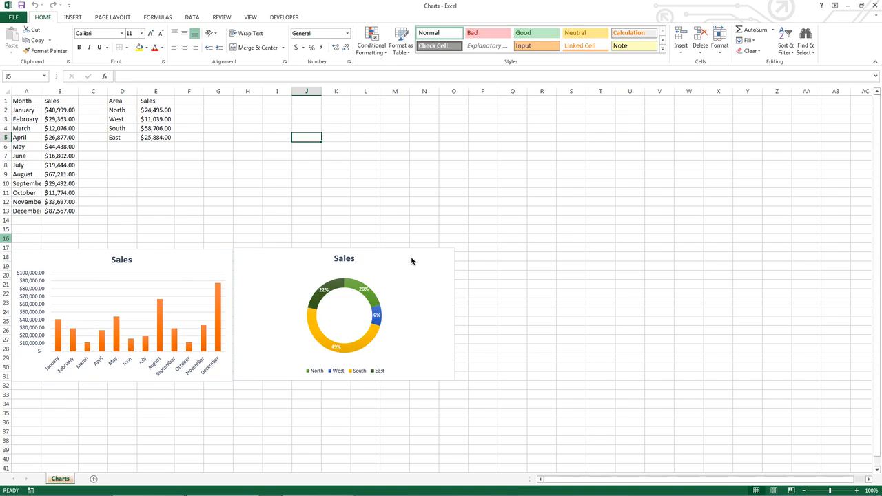
Step: Select the month and sales table and sort it A to Z by month
drag(19, 101, 50, 207)
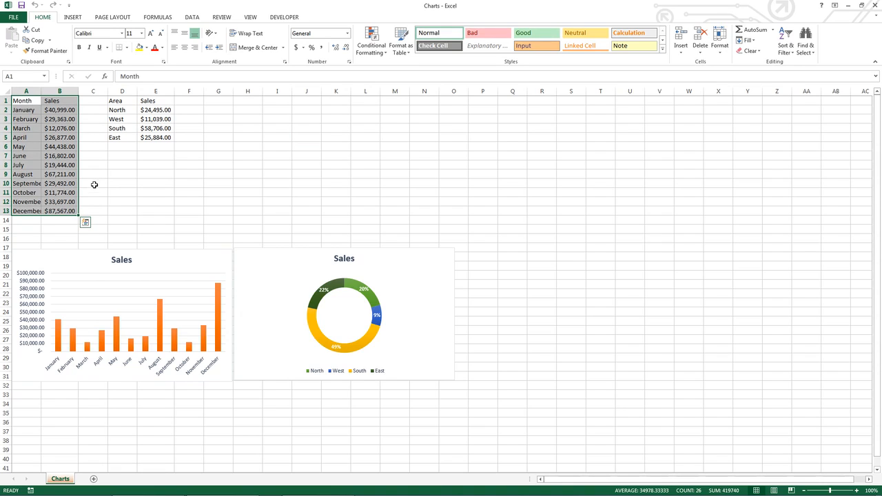
click(192, 18)
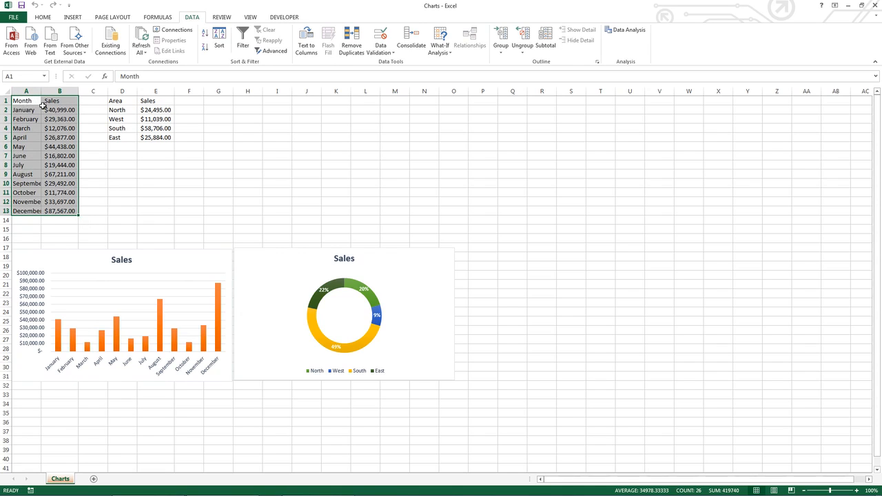
click(205, 40)
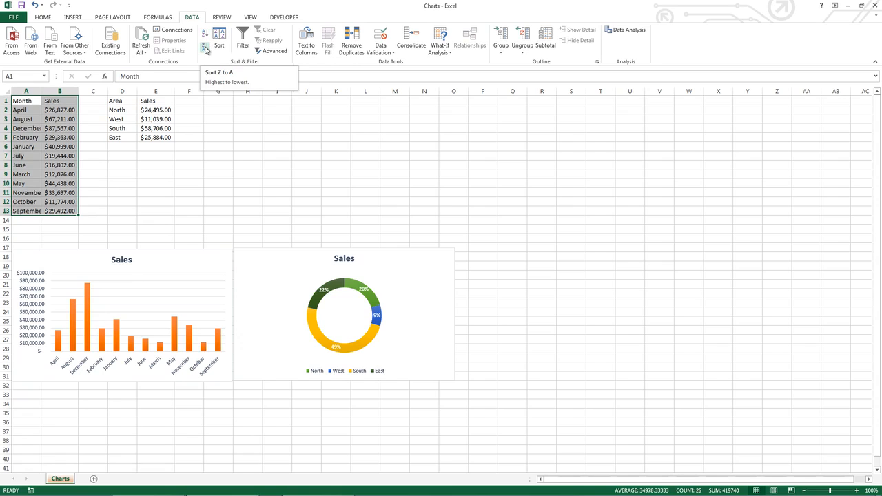
Step: Sort the table Z to A, then undo both sorts
click(205, 49)
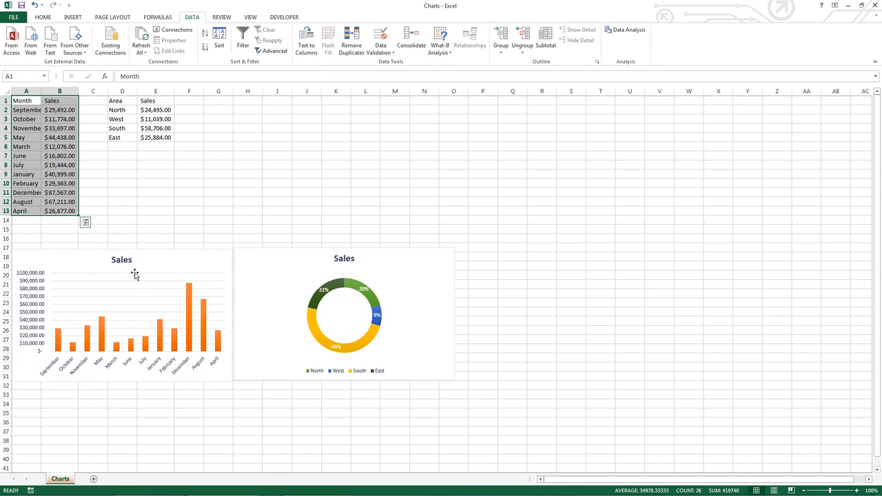
click(35, 5)
click(35, 5)
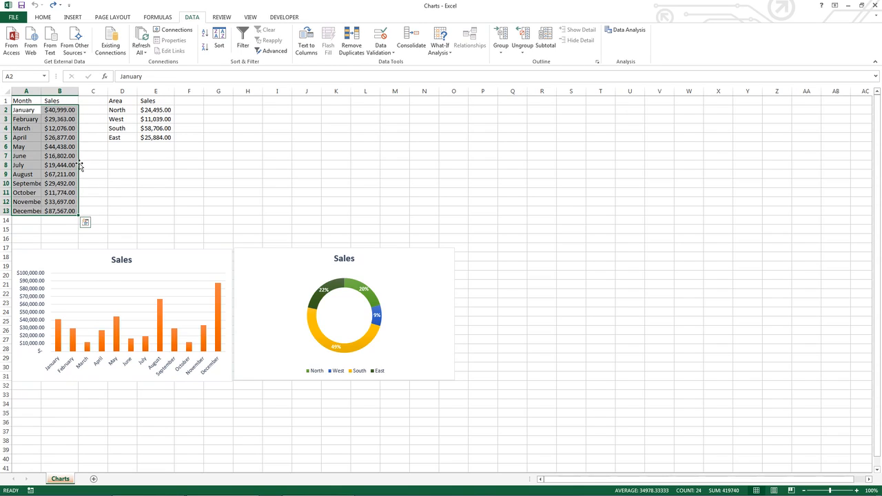
Step: Sort the table by Sales from Largest to Smallest, keeping the first row as headers
click(219, 46)
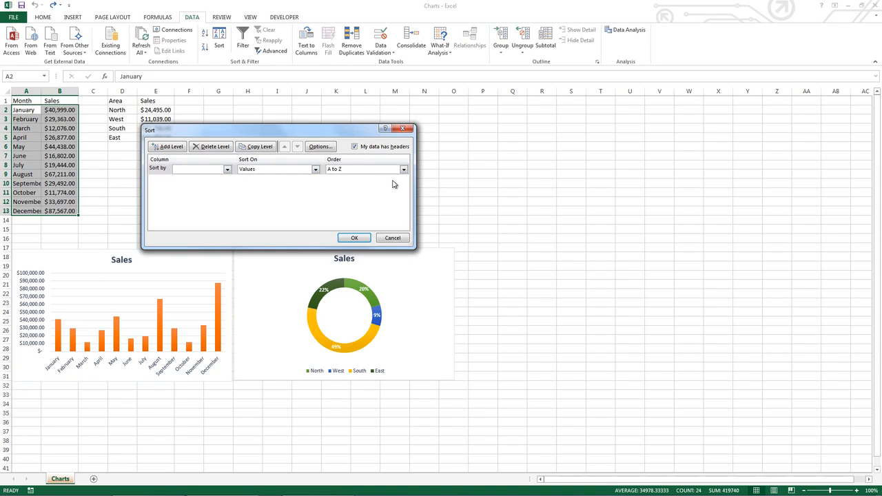
click(227, 169)
click(220, 185)
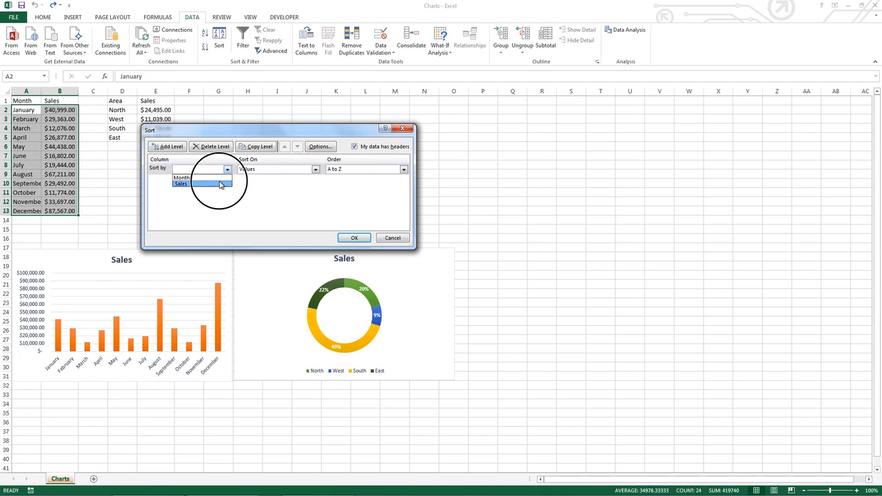
click(220, 183)
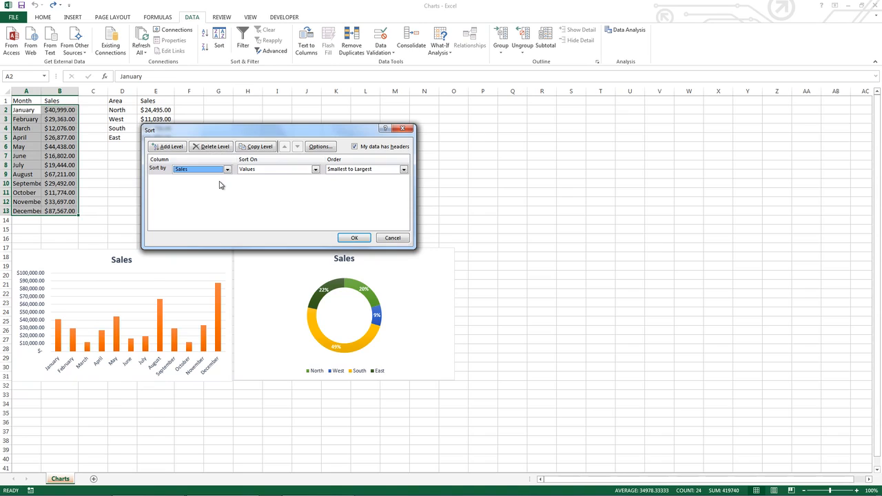
click(374, 171)
click(371, 185)
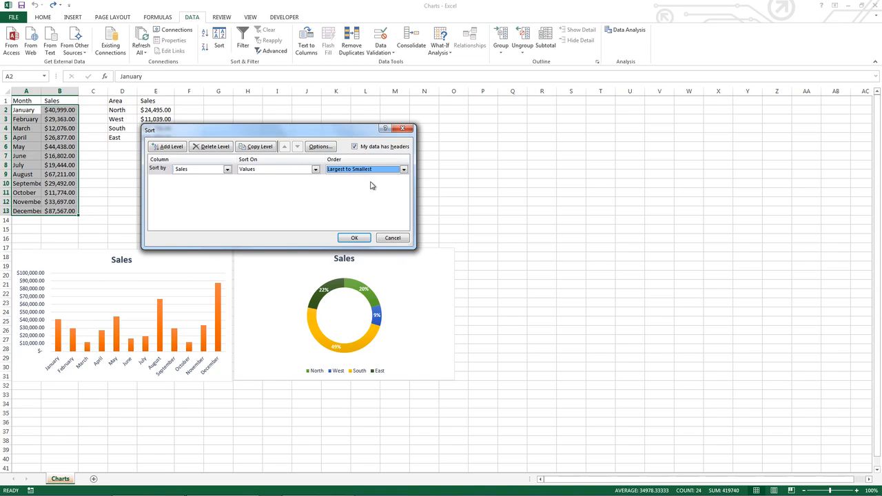
click(357, 238)
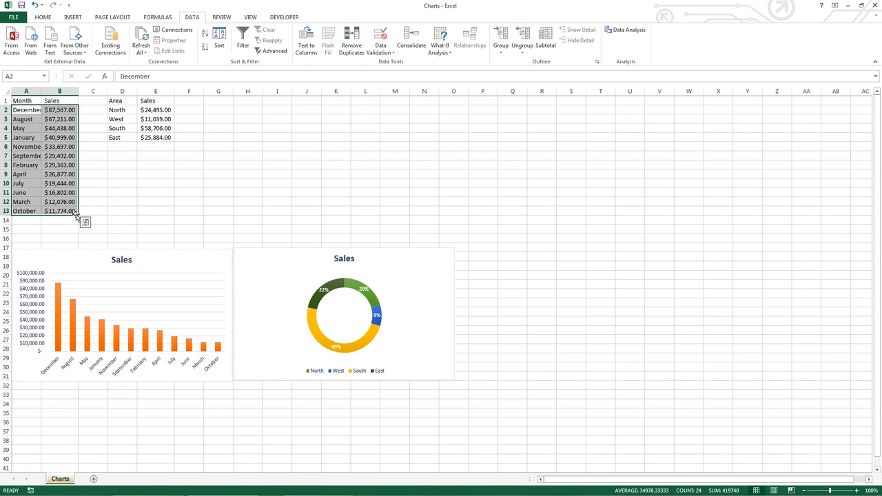
Step: Sort the table by Column A, A to Z, with the first row no longer treated as headers
click(219, 41)
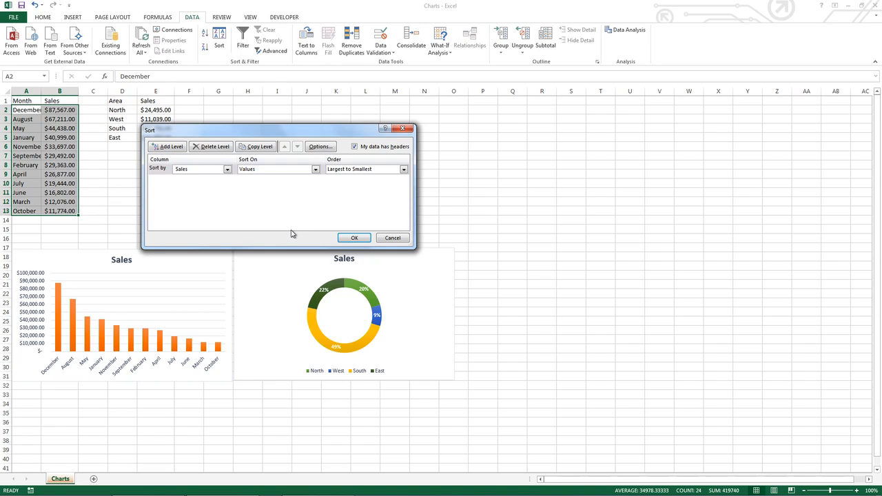
click(355, 147)
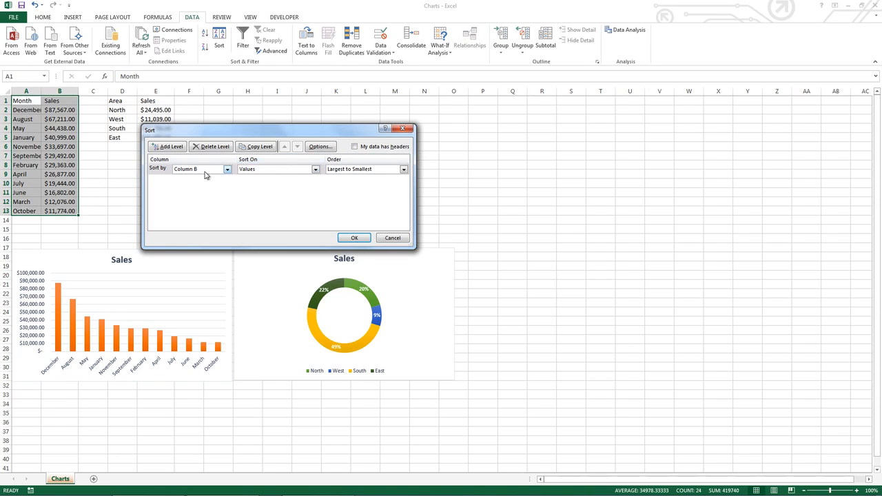
click(226, 170)
click(219, 178)
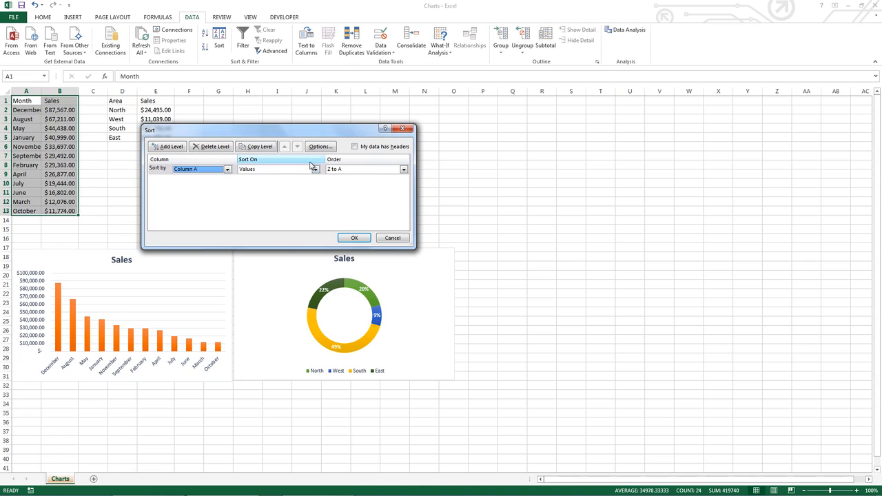
click(344, 171)
click(334, 177)
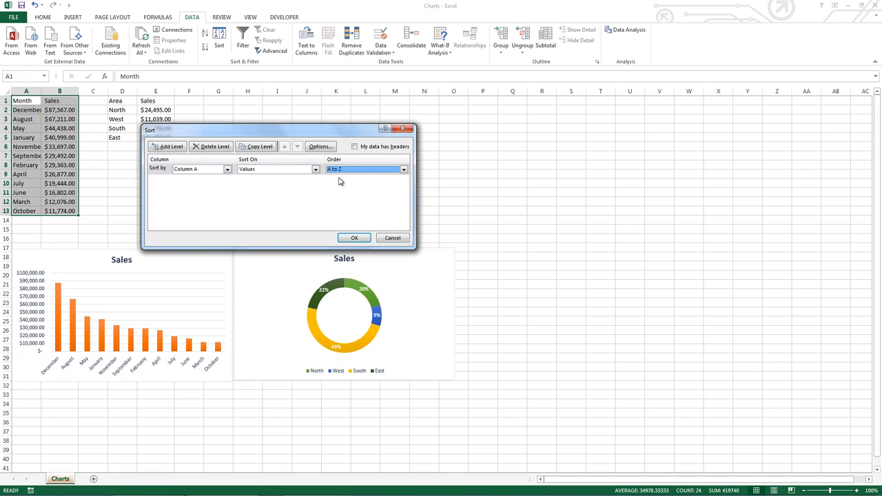
click(354, 238)
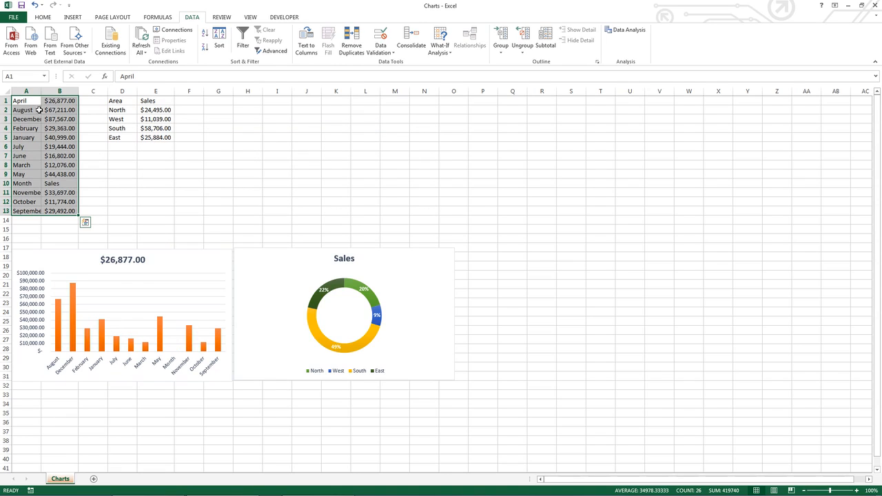
Step: Select the displaced header row and undo the last sort
drag(27, 184, 67, 184)
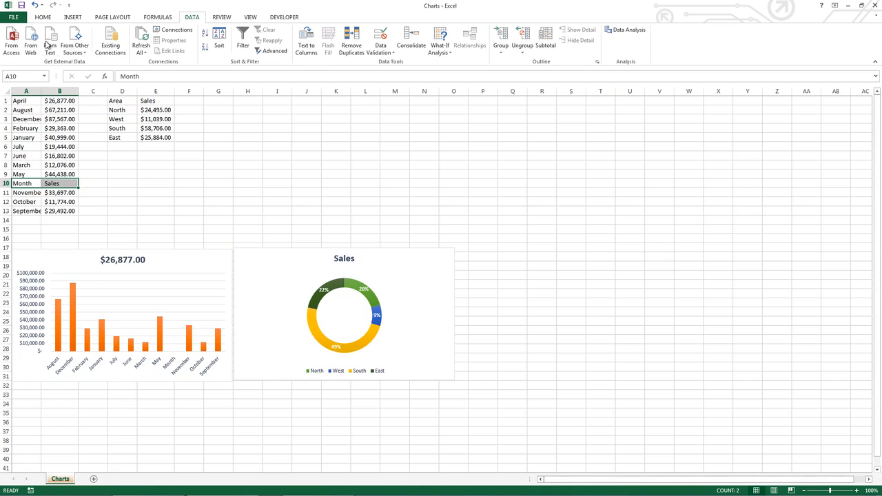
click(34, 5)
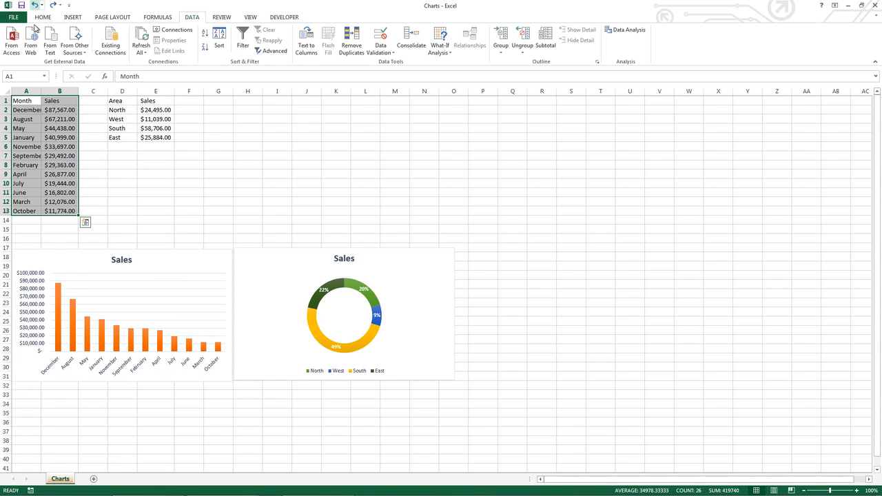
Step: Turn on filtering for the month and sales table
click(27, 100)
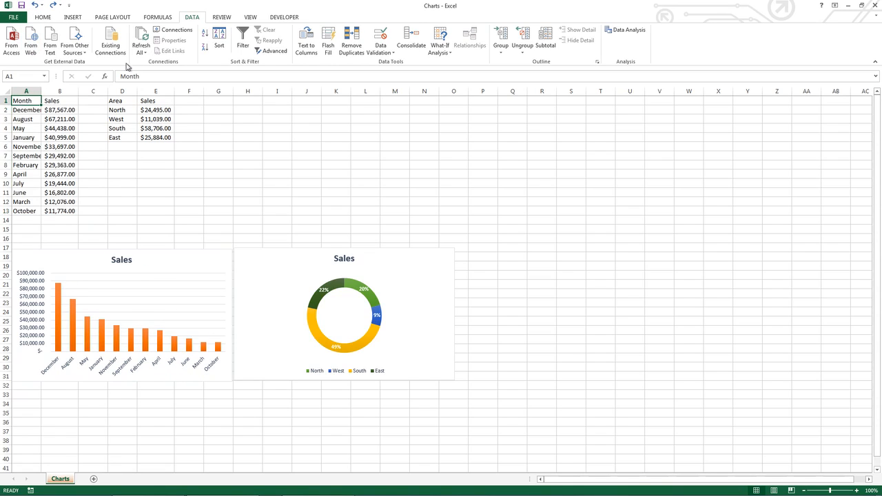
click(243, 44)
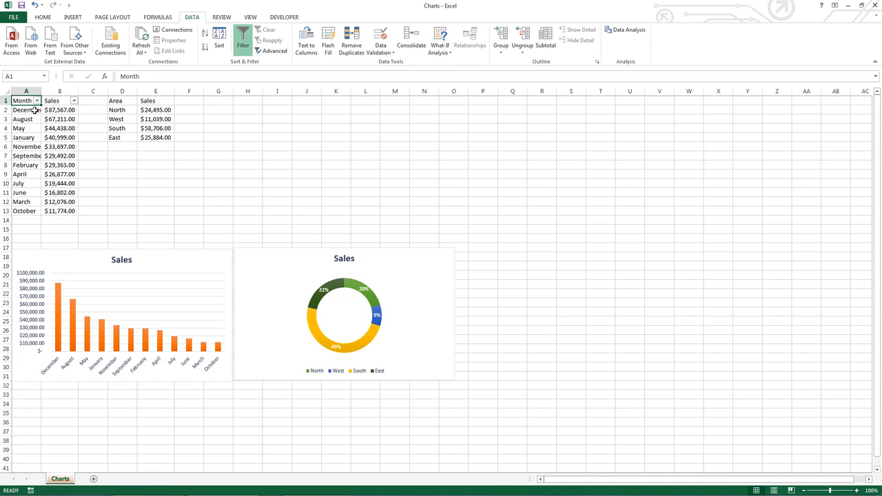
Step: Filter Sales to values greater than 30000, then clear the Sales filter
click(74, 101)
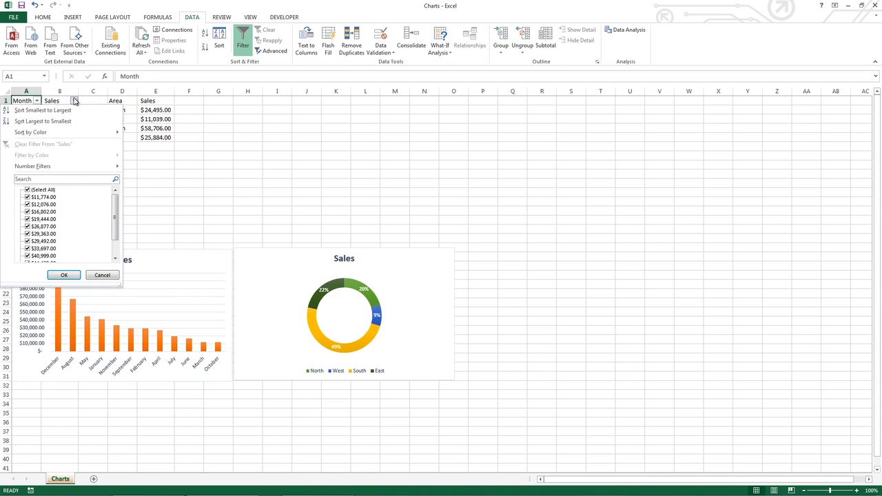
mouse_move(67, 168)
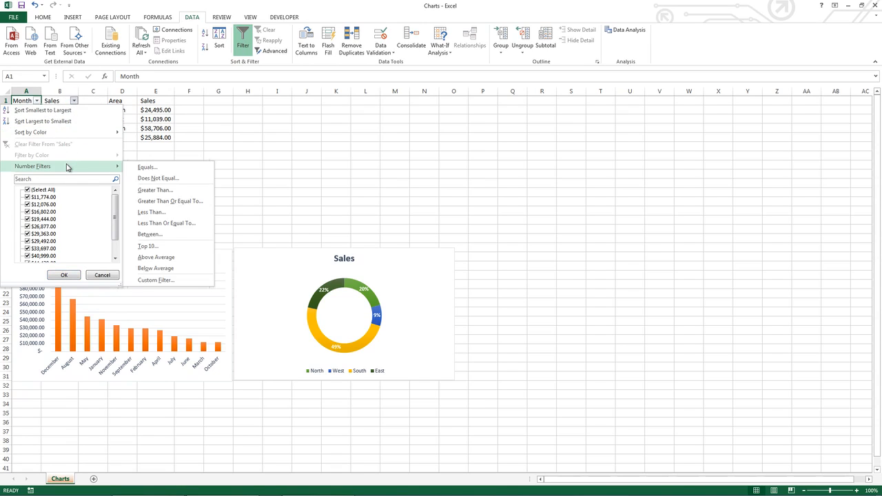
click(162, 191)
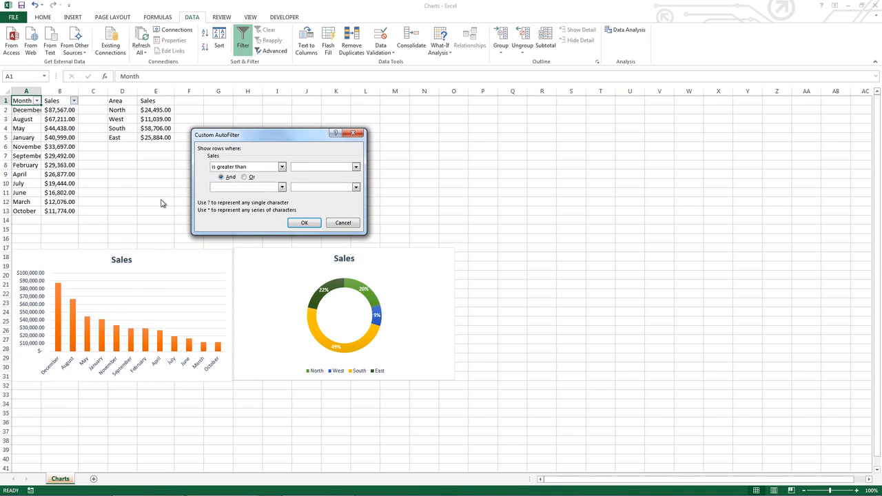
text(30000)
click(302, 223)
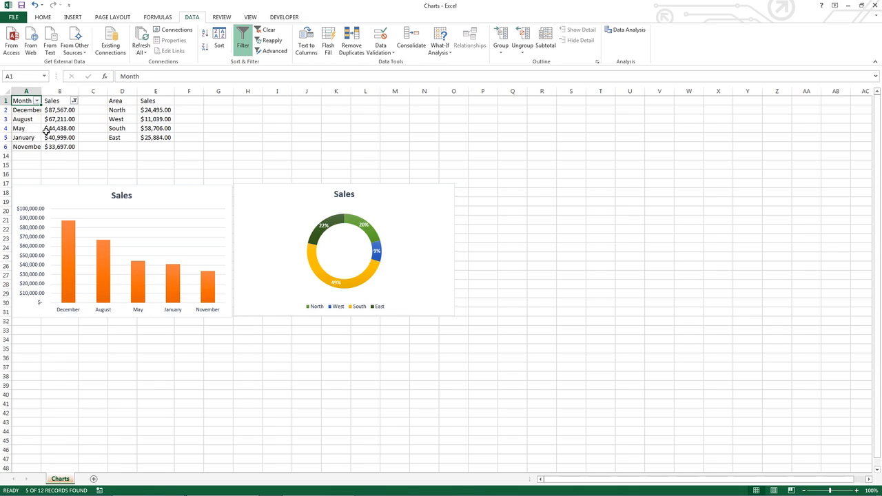
click(75, 100)
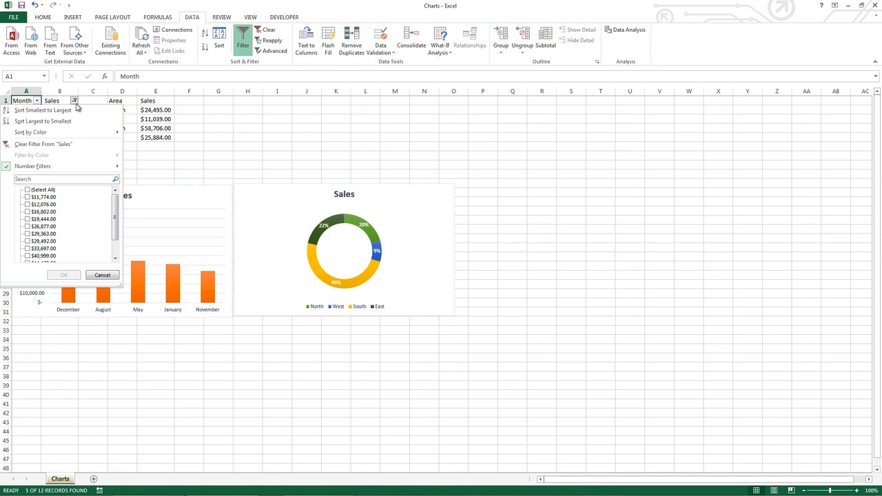
click(61, 144)
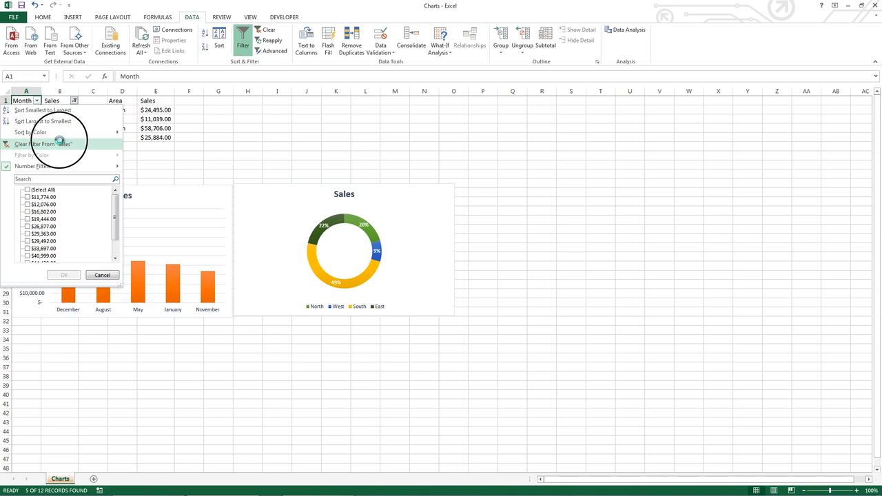
Step: Apply a Top 10 number filter to Sales showing the top 3 items, then clear it
click(74, 101)
mouse_move(88, 168)
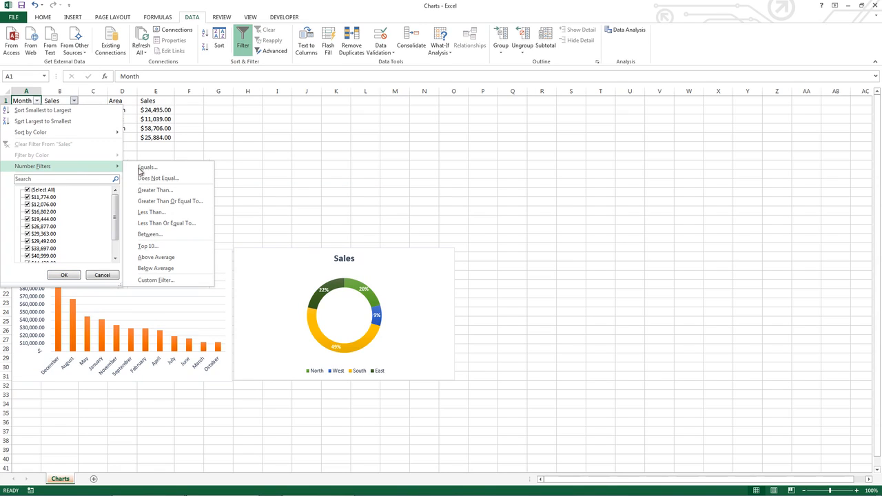
click(156, 246)
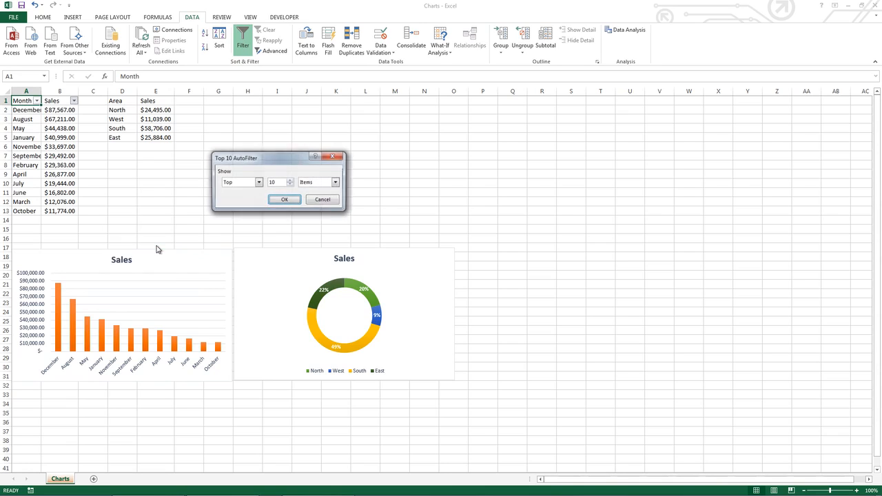
drag(280, 183, 258, 181)
text(3)
click(285, 199)
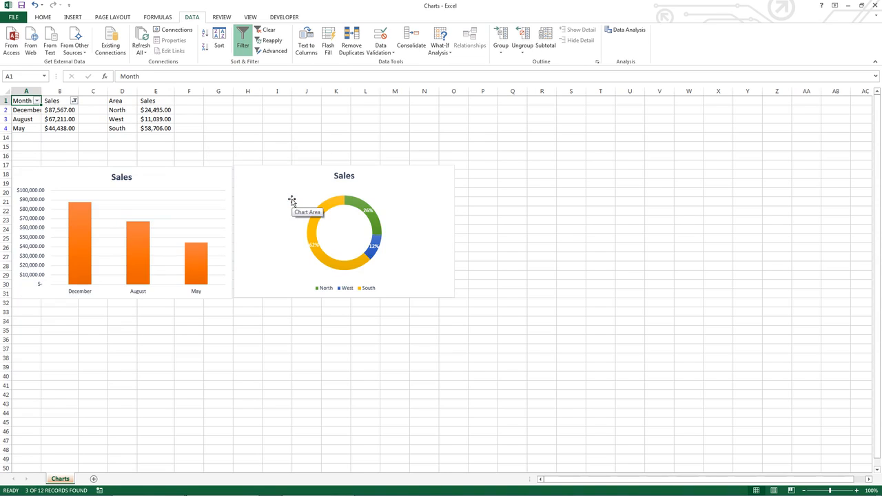
click(74, 101)
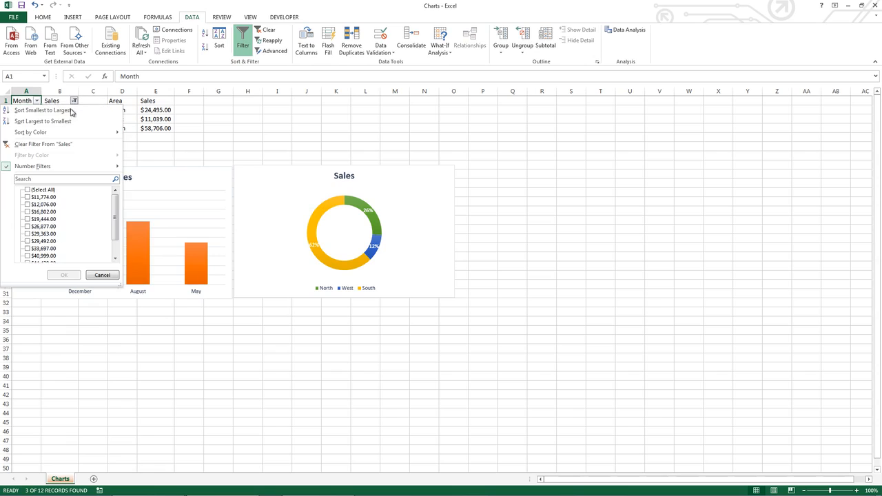
click(54, 144)
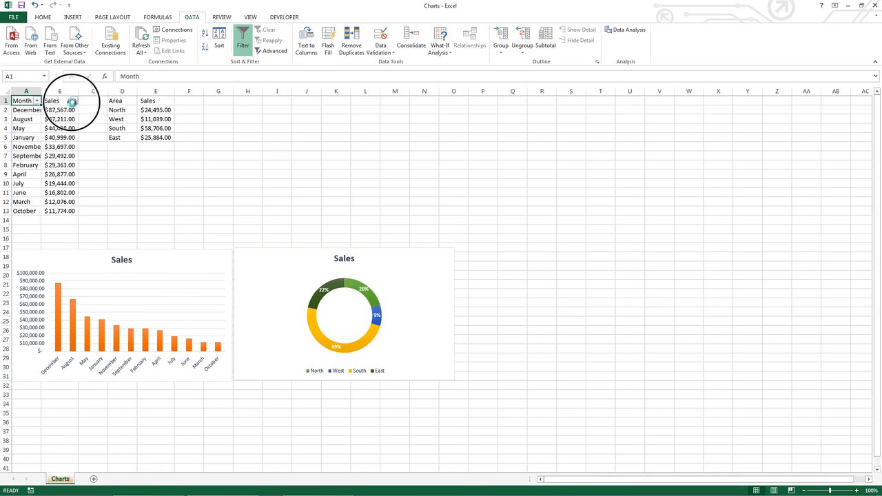
Step: Filter Sales to below-average values, then clear the Sales filter
click(74, 101)
mouse_move(80, 168)
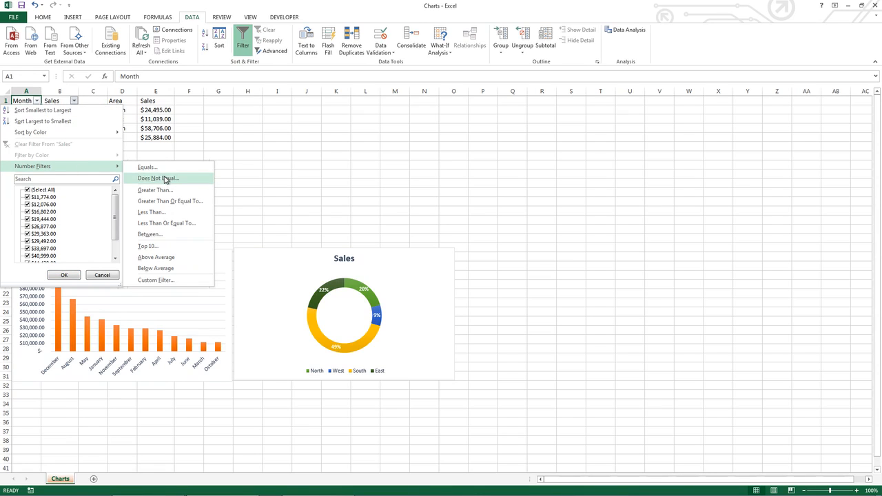
click(161, 268)
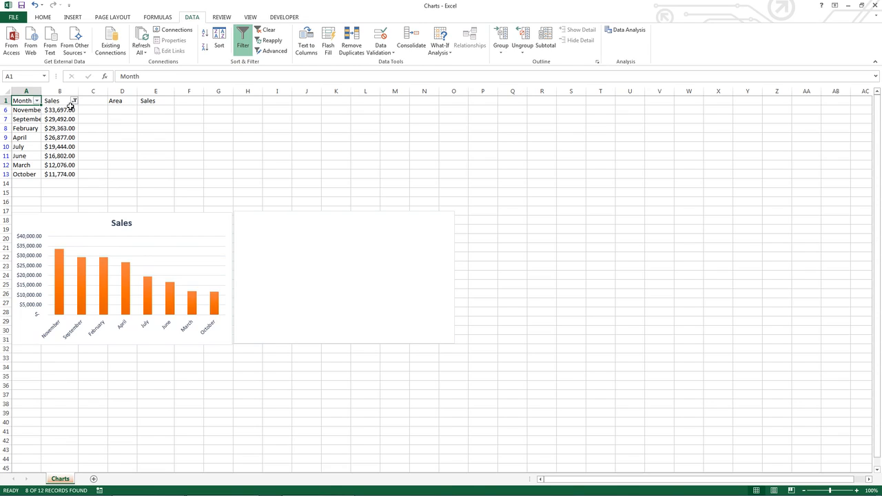
click(74, 101)
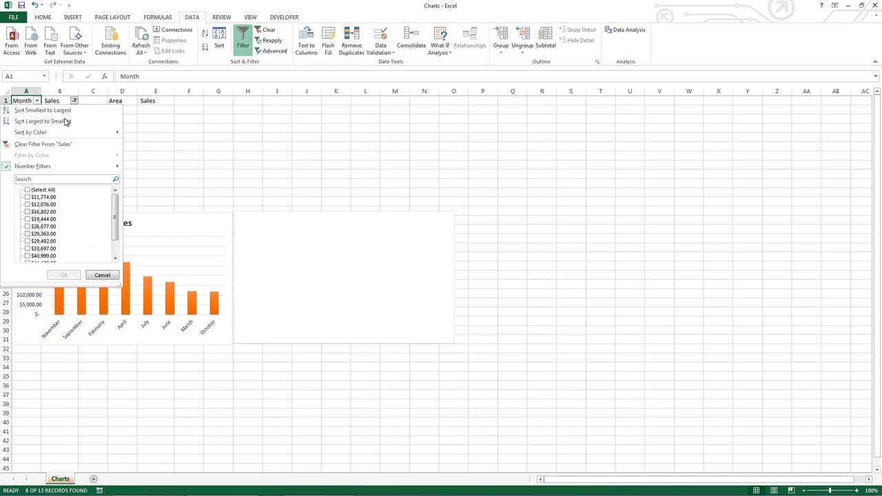
click(32, 145)
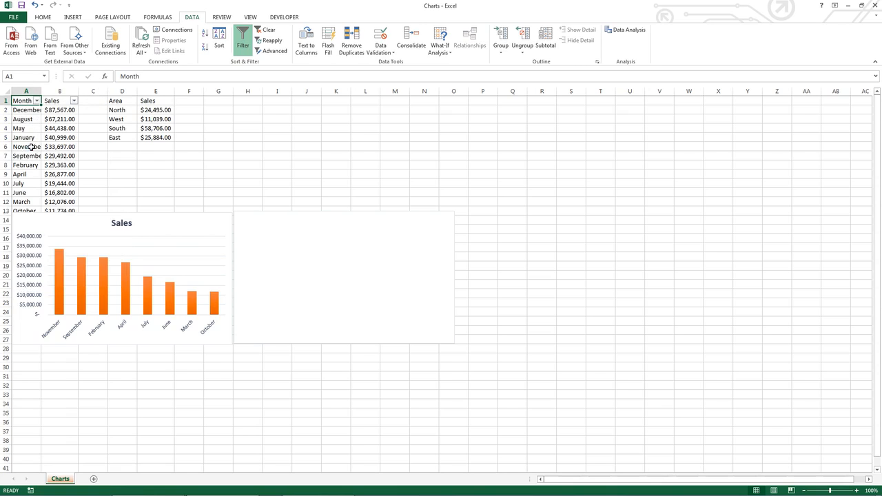
Step: Filter the Month column to show only rows equal to January
click(37, 100)
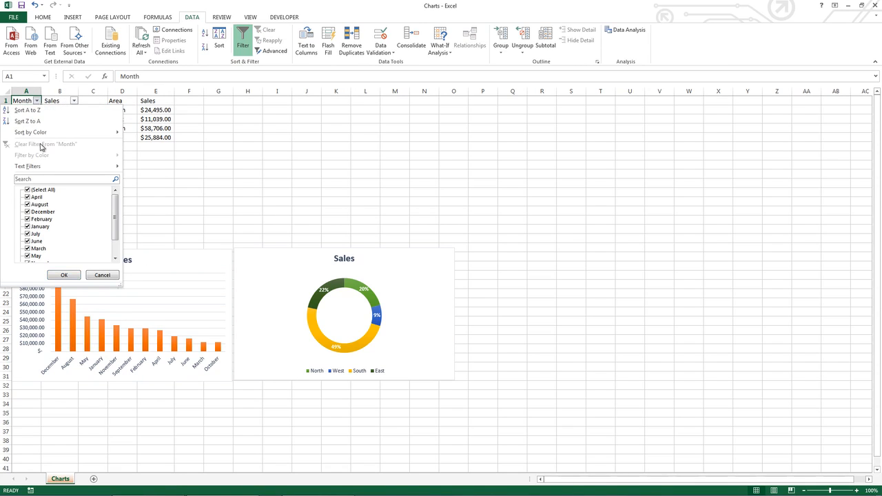
mouse_move(43, 167)
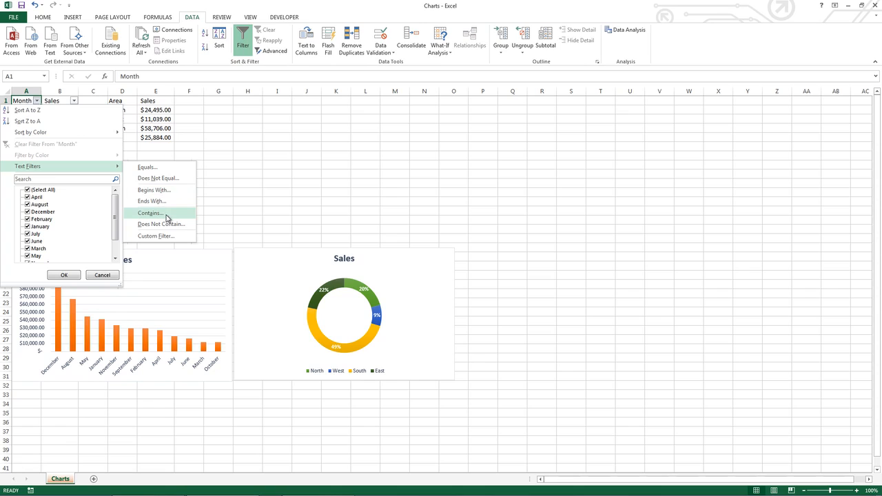
click(164, 171)
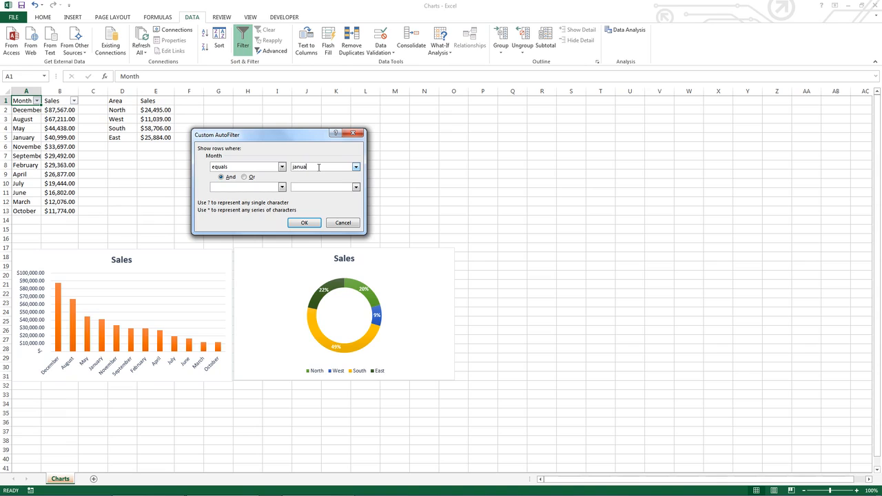
key(Return)
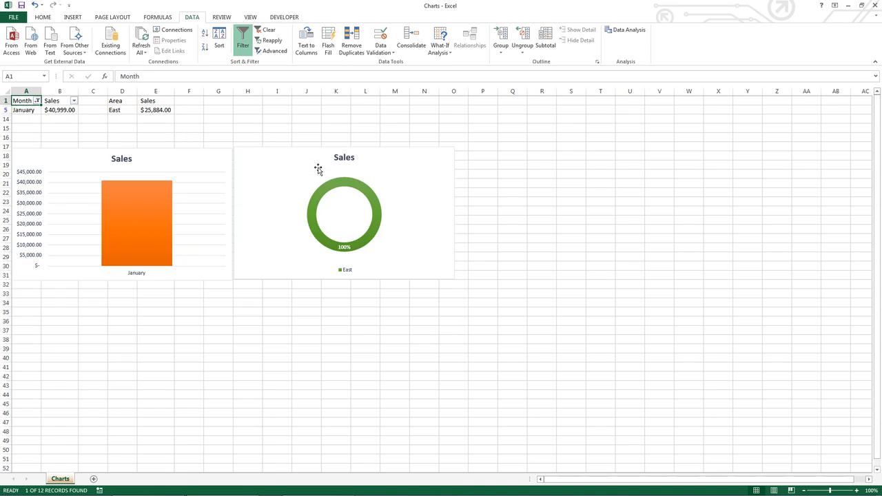
Step: Filter Month to names containing "ary", then clear the Month filter
click(37, 101)
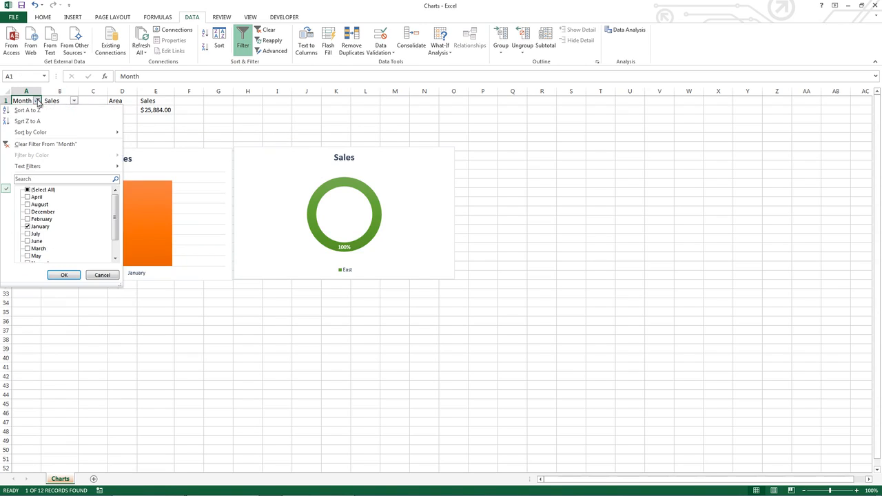
mouse_move(91, 168)
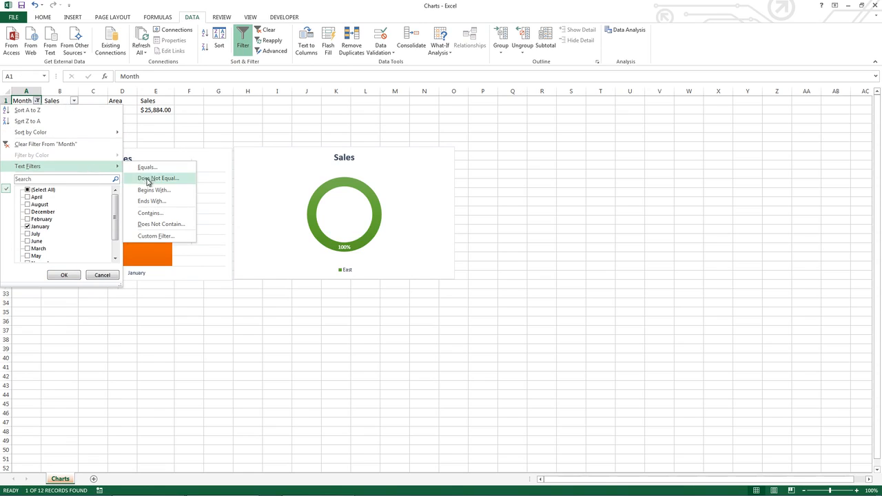
click(148, 217)
text(ary)
click(310, 223)
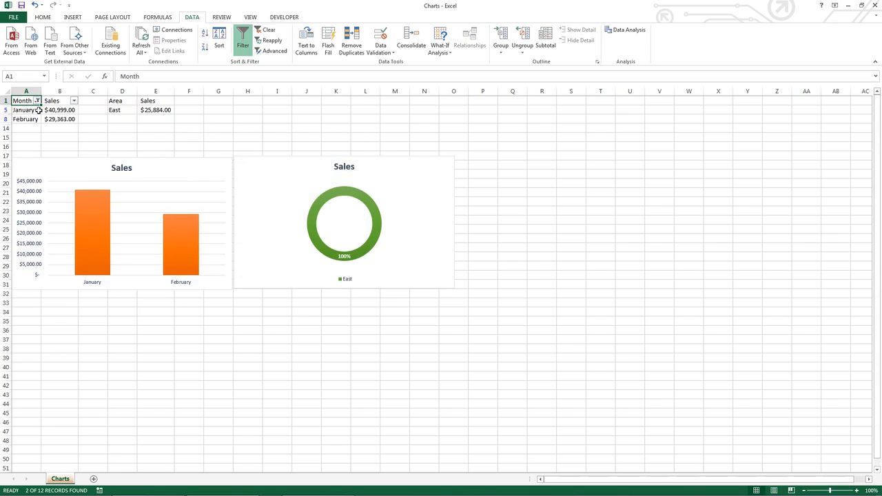
click(38, 101)
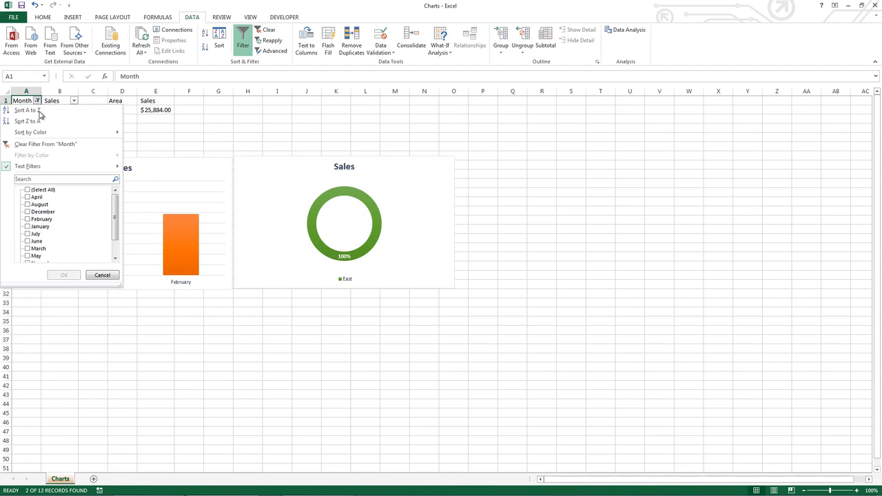
click(48, 145)
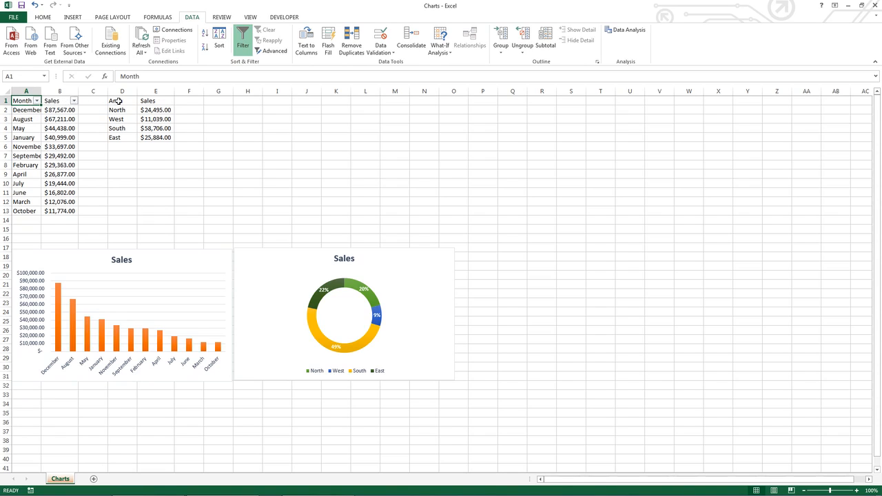
Step: Filter the Month column to show only January, February and July
drag(119, 101, 145, 135)
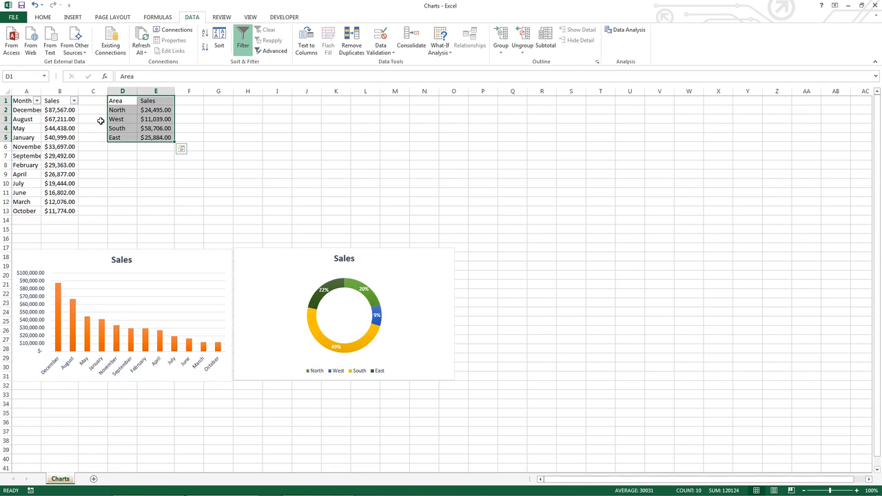
click(36, 100)
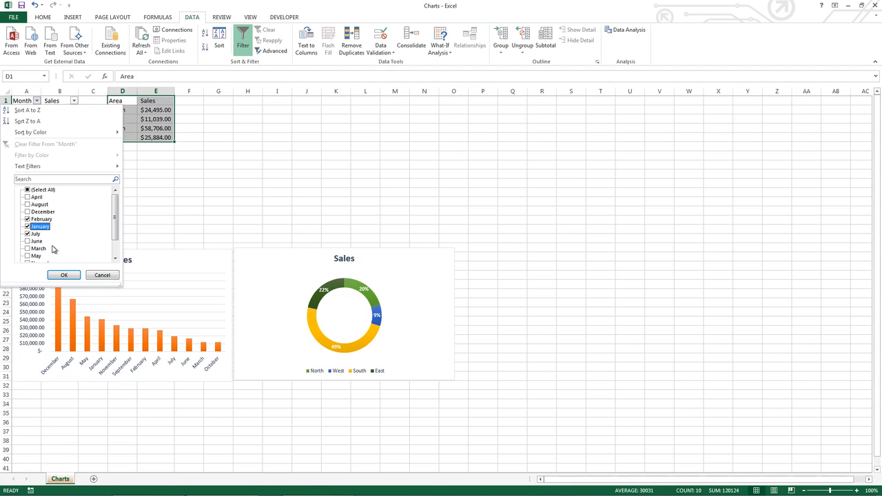
click(64, 275)
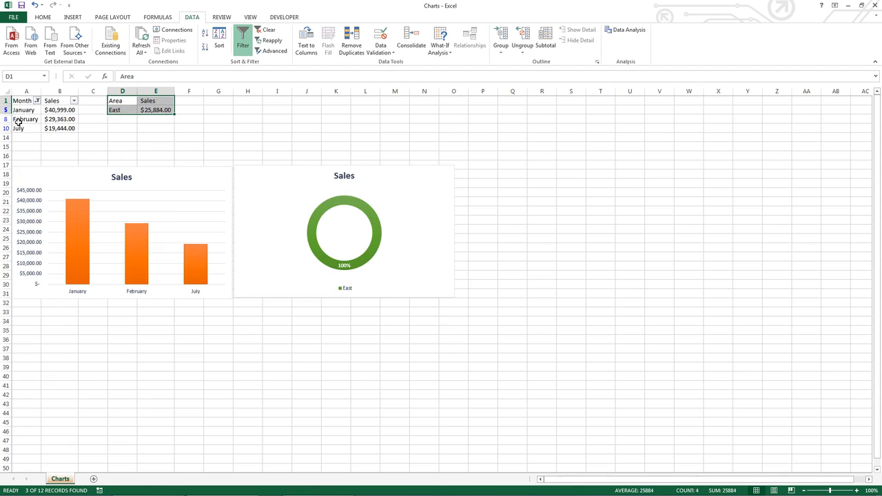
Step: Clear the filter from the Month column
drag(19, 126, 19, 108)
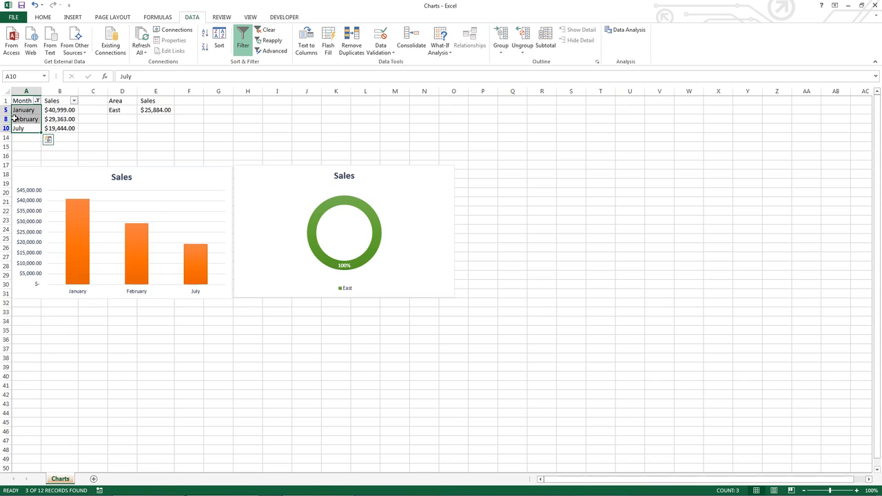
click(19, 111)
click(24, 120)
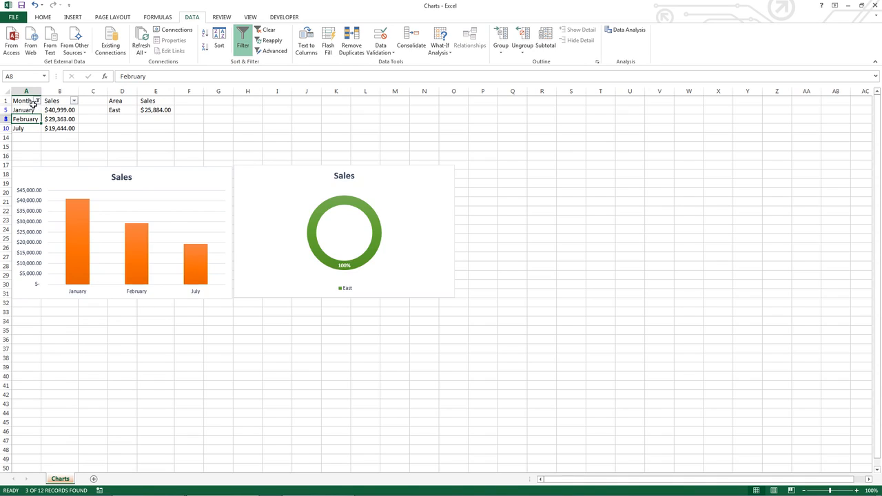
click(36, 101)
click(38, 147)
Step: Select the month and sales cells from August down to October
click(25, 119)
drag(42, 128, 64, 211)
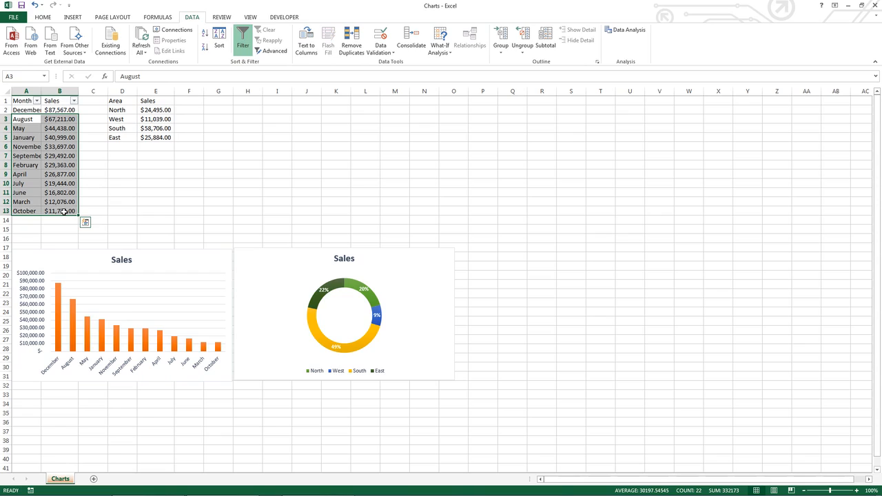